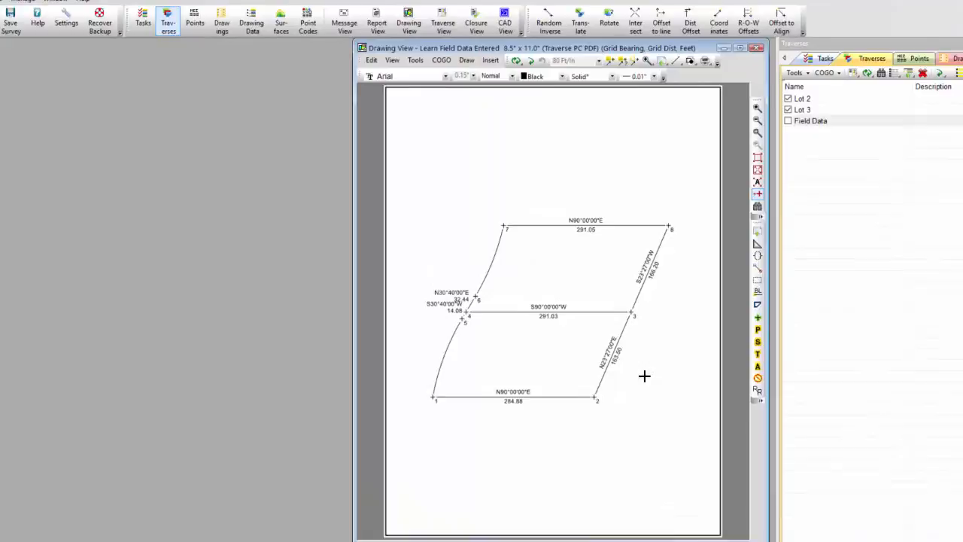
- Set Lot 2's line style to None so its boundary lines disappear from the plat
{"action": "mouse_move", "coordinate": [606, 361]}
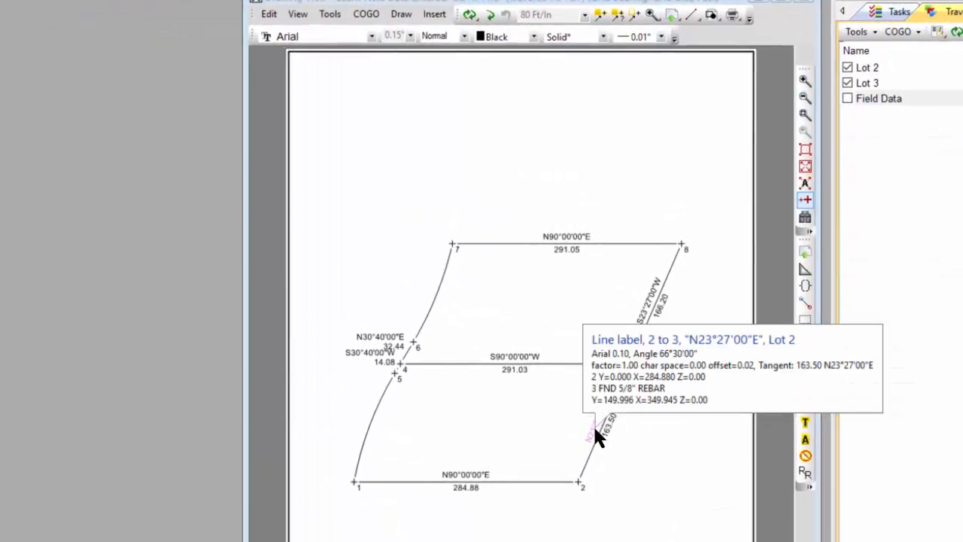
{"action": "double_click", "coordinate": [594, 428]}
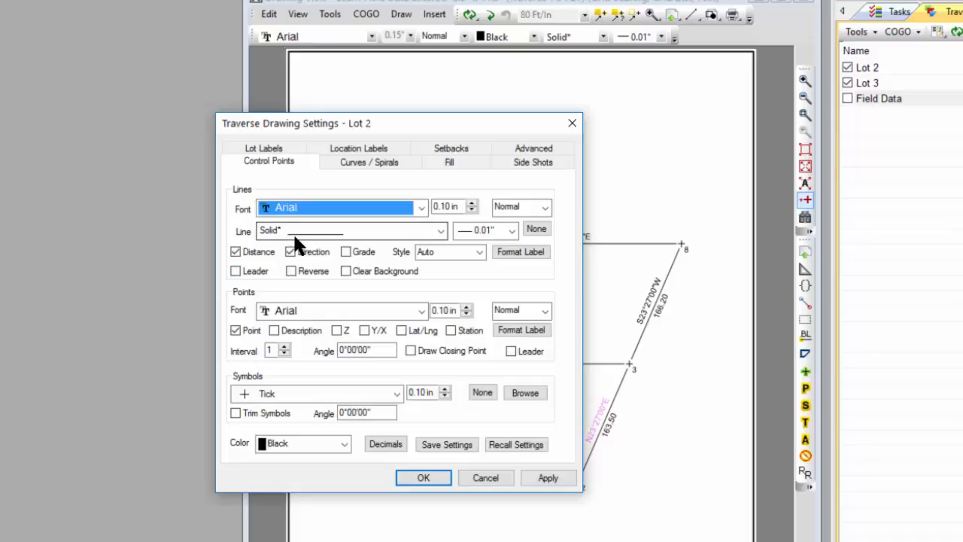
{"action": "left_click", "coordinate": [536, 229]}
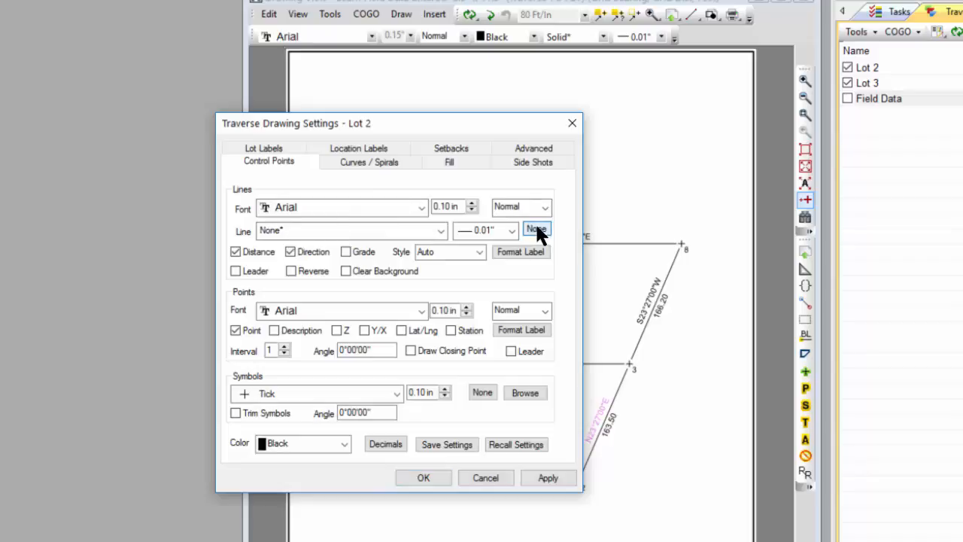
{"action": "mouse_move", "coordinate": [496, 130]}
{"action": "left_mouse_down"}
{"action": "mouse_move", "coordinate": [305, 197]}
{"action": "mouse_move", "coordinate": [252, 201]}
{"action": "left_mouse_up"}
{"action": "left_click", "coordinate": [304, 541]}
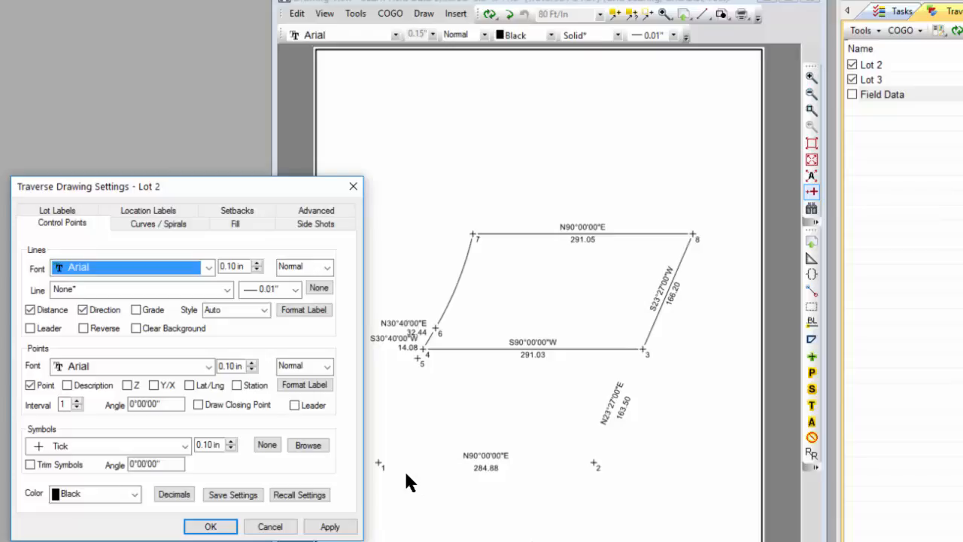
- Turn off Lot 2's direction and distance labels
{"action": "left_click", "coordinate": [85, 309]}
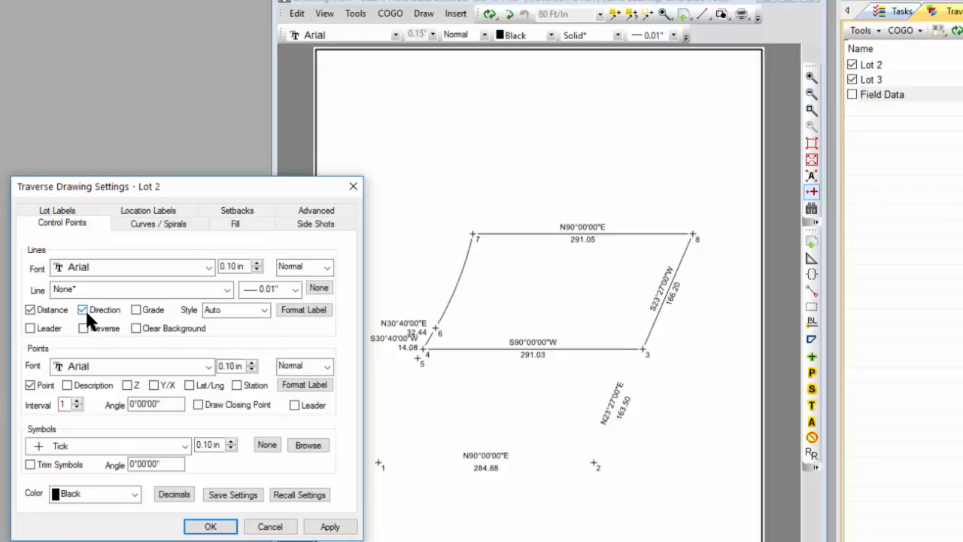
{"action": "left_click", "coordinate": [30, 309]}
{"action": "left_click", "coordinate": [329, 526]}
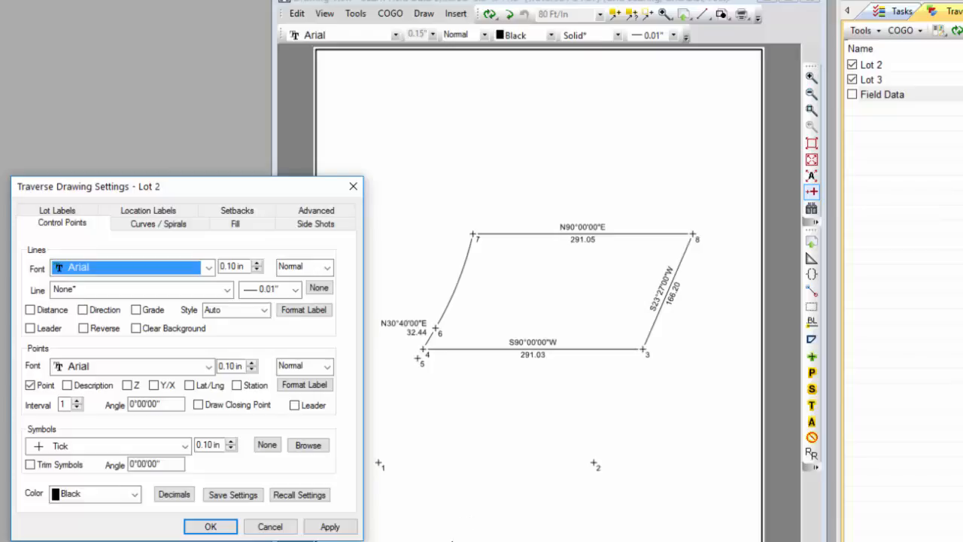
- Redraw Lot 2's boundary with the Solid* line style at 0.02" width, then close the settings
{"action": "left_click", "coordinate": [227, 289]}
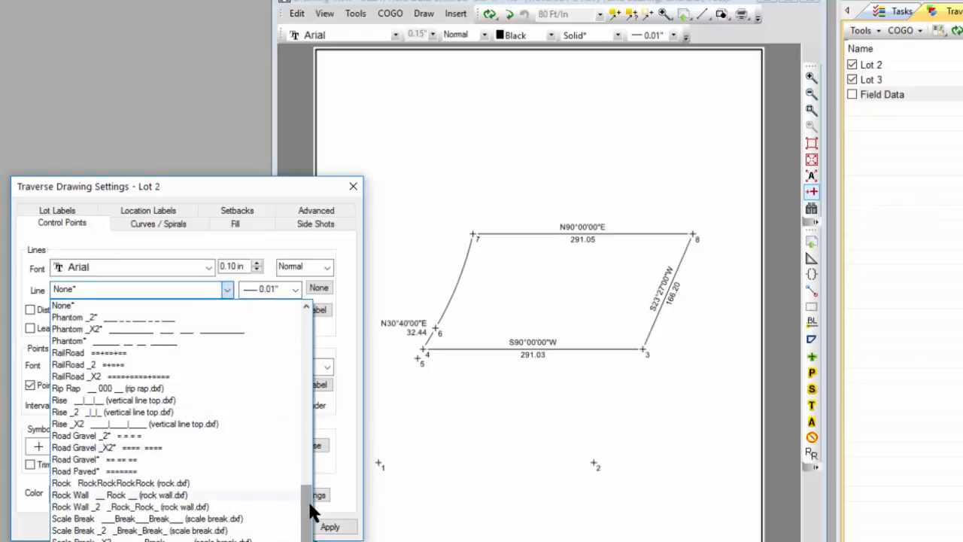
{"action": "scroll", "coordinate": [312, 511], "scroll_direction": "down", "scroll_amount": 7}
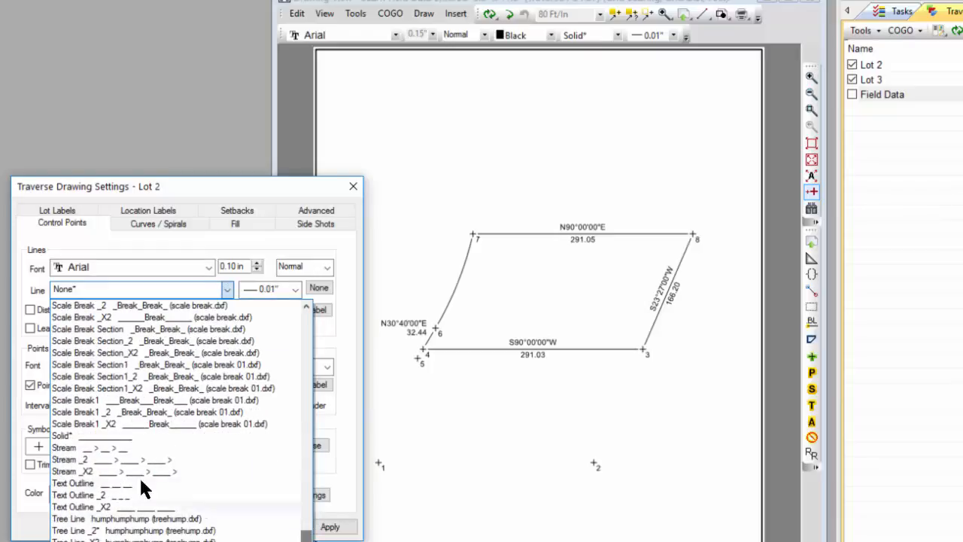
{"action": "left_click", "coordinate": [96, 436]}
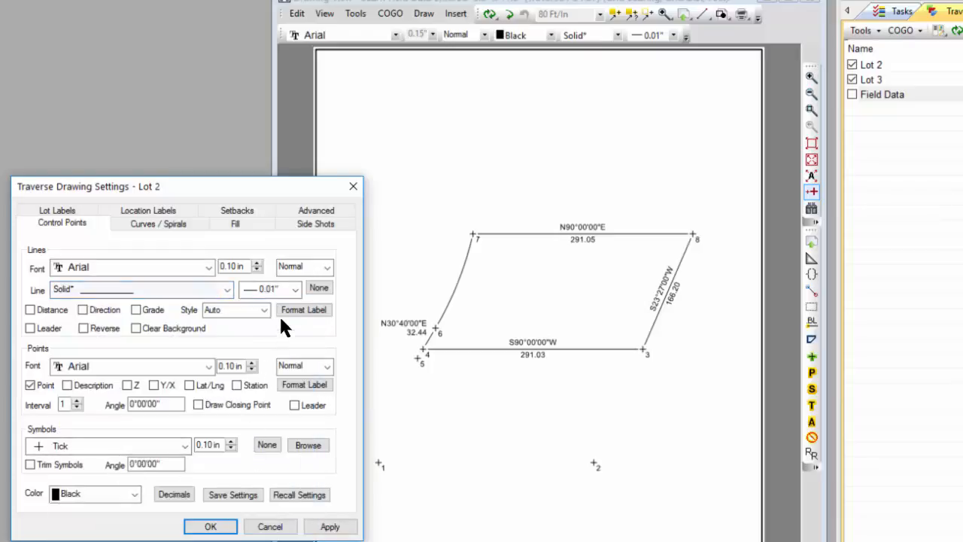
{"action": "left_click", "coordinate": [295, 289]}
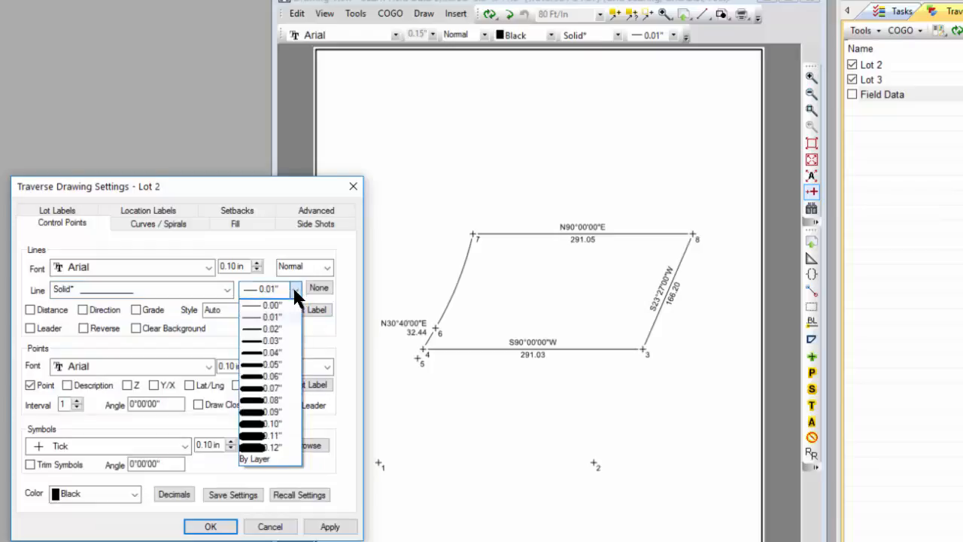
{"action": "left_click", "coordinate": [268, 330]}
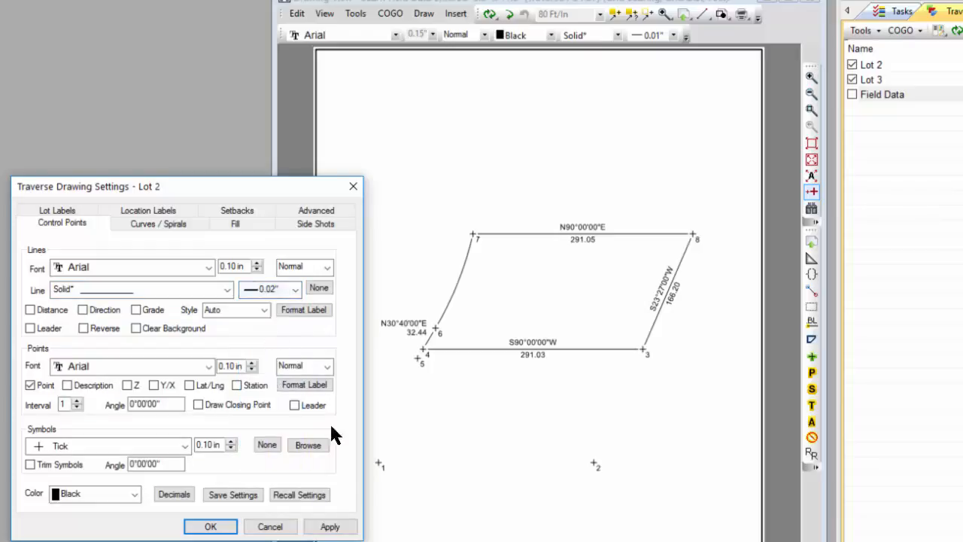
{"action": "left_click", "coordinate": [329, 527]}
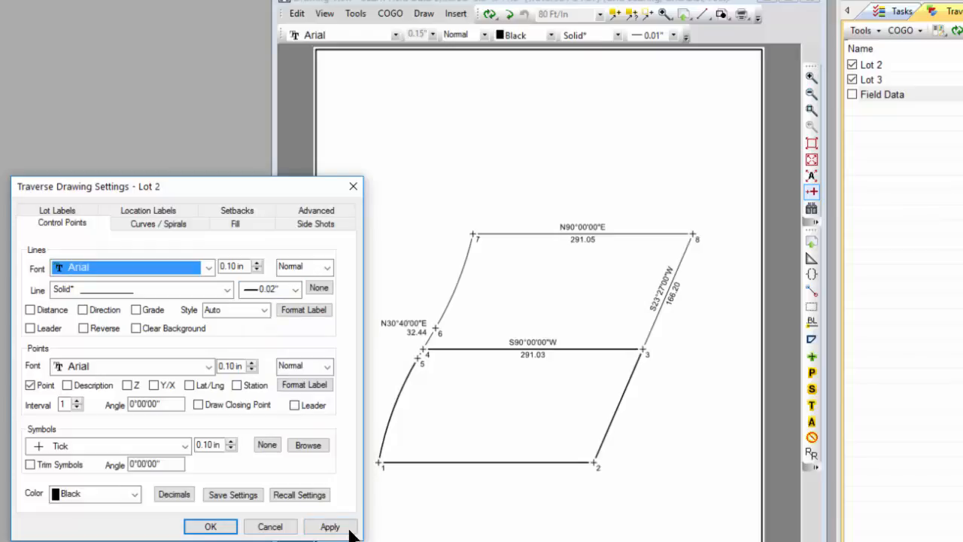
{"action": "left_click", "coordinate": [224, 527]}
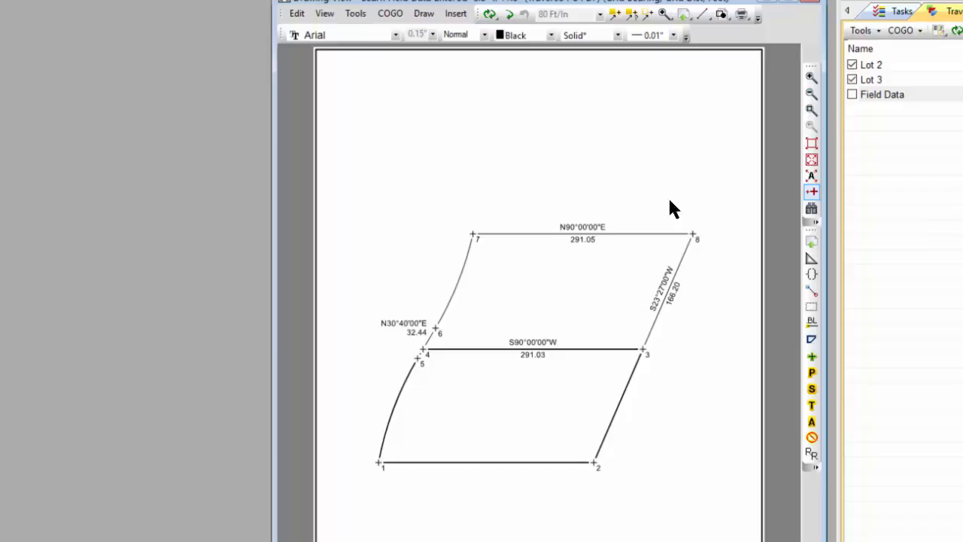
- Switch to the Polyline drawing tool and display the Field Data traverse over the plat
{"action": "left_click", "coordinate": [701, 13]}
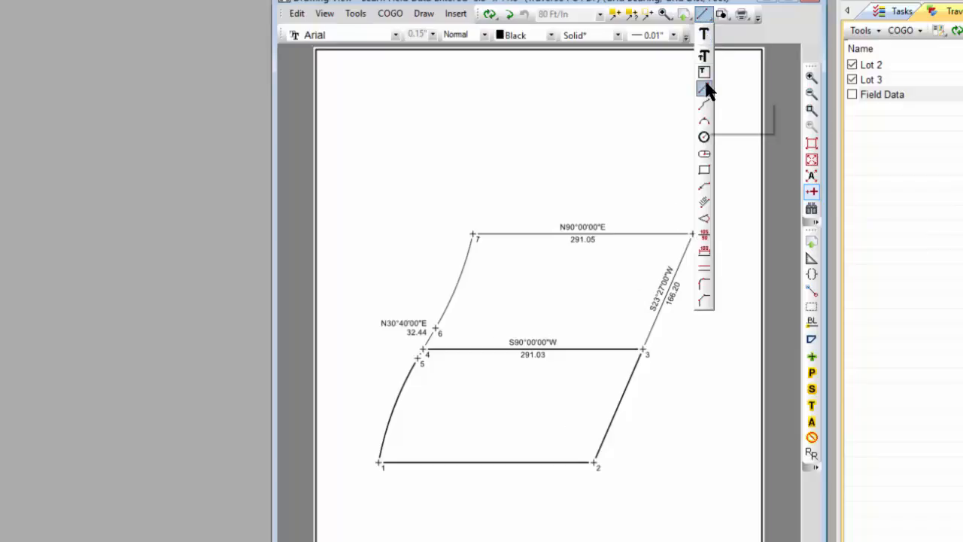
{"action": "left_click", "coordinate": [705, 105]}
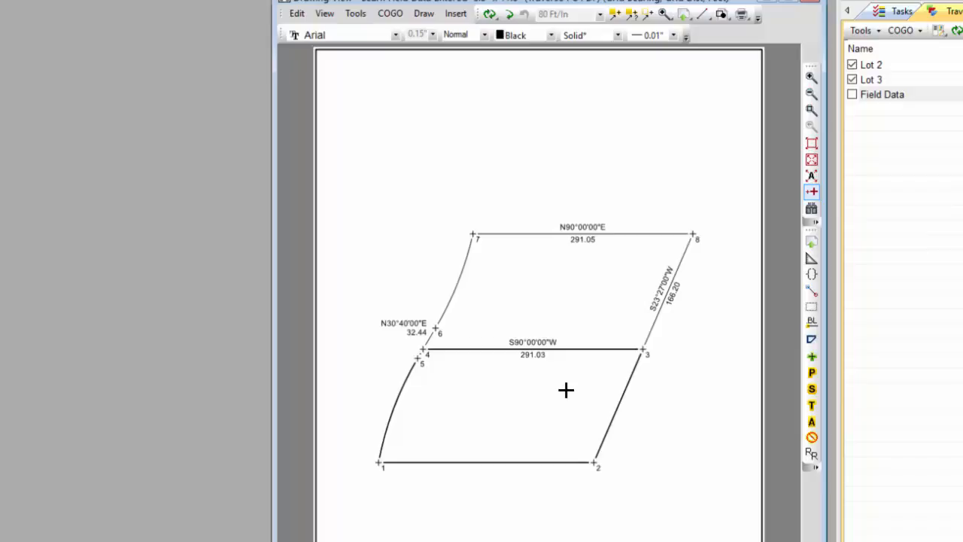
{"action": "left_click", "coordinate": [851, 94]}
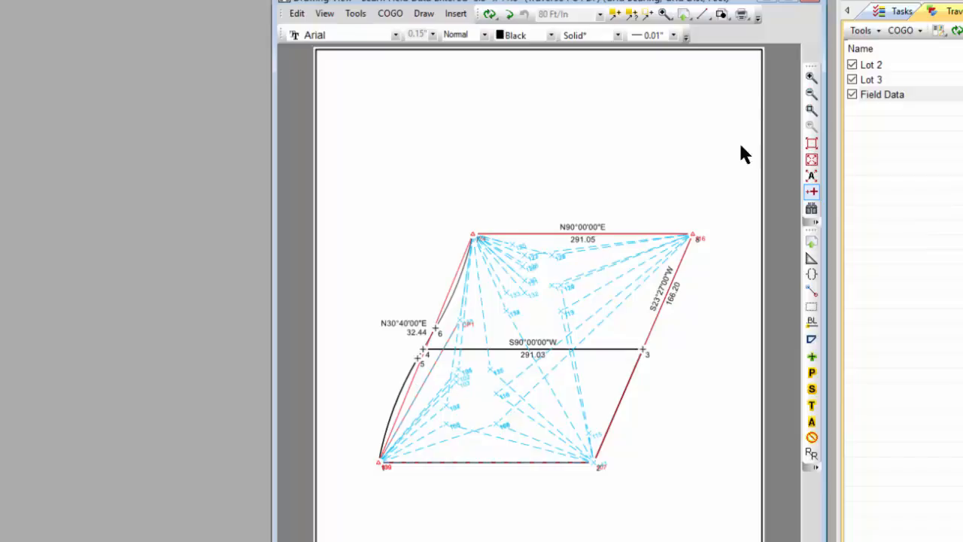
- Hide Lots 2 and 3 and open the Field Data traverse's drawing settings
{"action": "left_click", "coordinate": [852, 65]}
{"action": "left_click", "coordinate": [852, 80]}
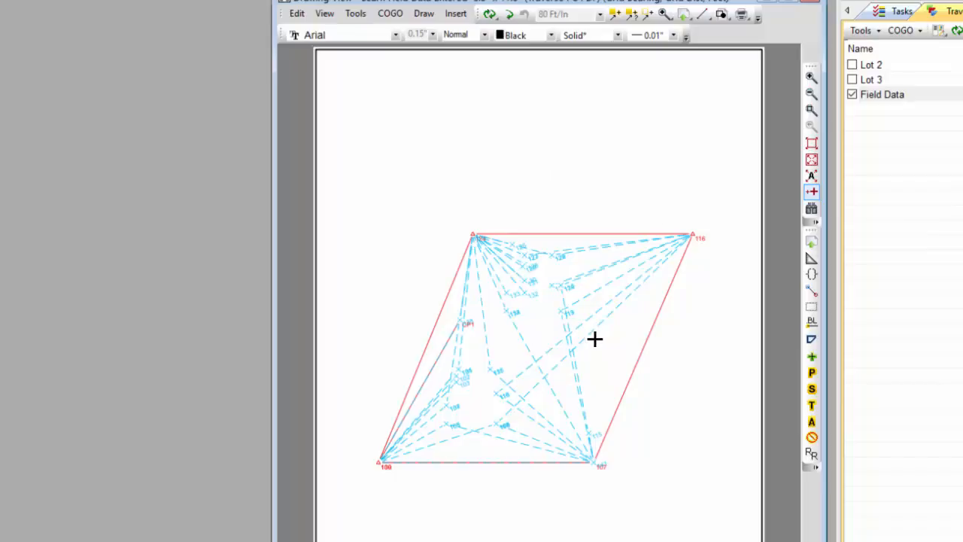
{"action": "mouse_move", "coordinate": [595, 344]}
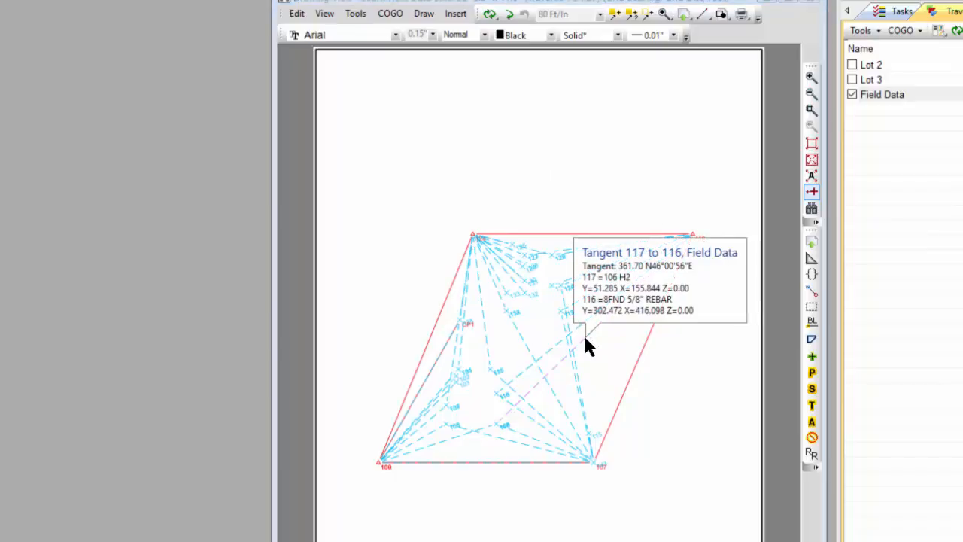
{"action": "double_click", "coordinate": [586, 339]}
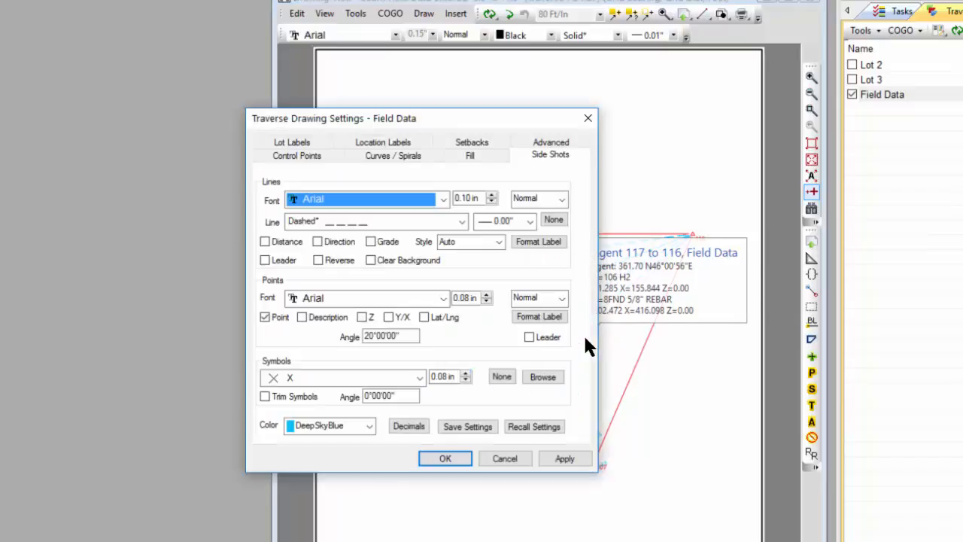
- Set the Field Data side-shot line style to Dashed_2
{"action": "mouse_move", "coordinate": [517, 118]}
{"action": "left_mouse_down"}
{"action": "mouse_move", "coordinate": [358, 193]}
{"action": "mouse_move", "coordinate": [281, 193]}
{"action": "left_mouse_up"}
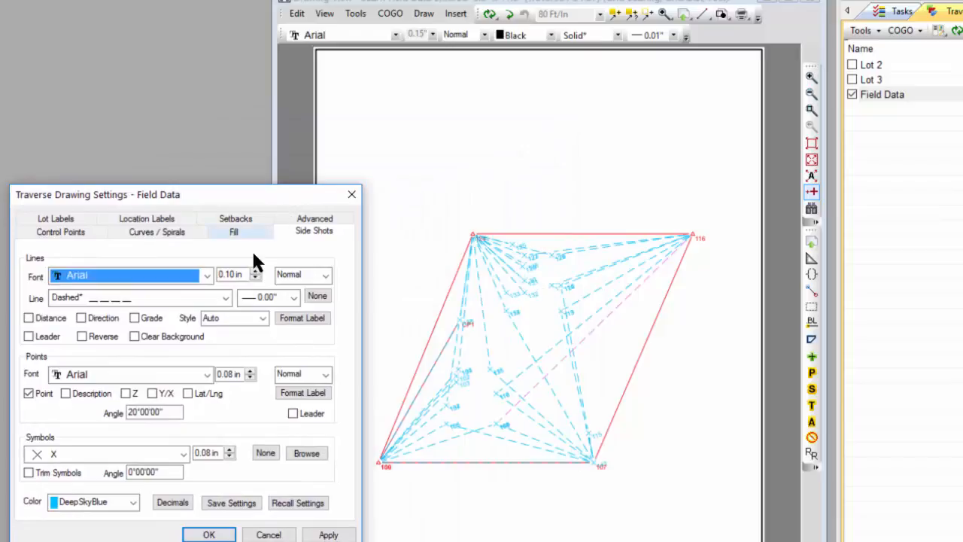
{"action": "left_click", "coordinate": [225, 298]}
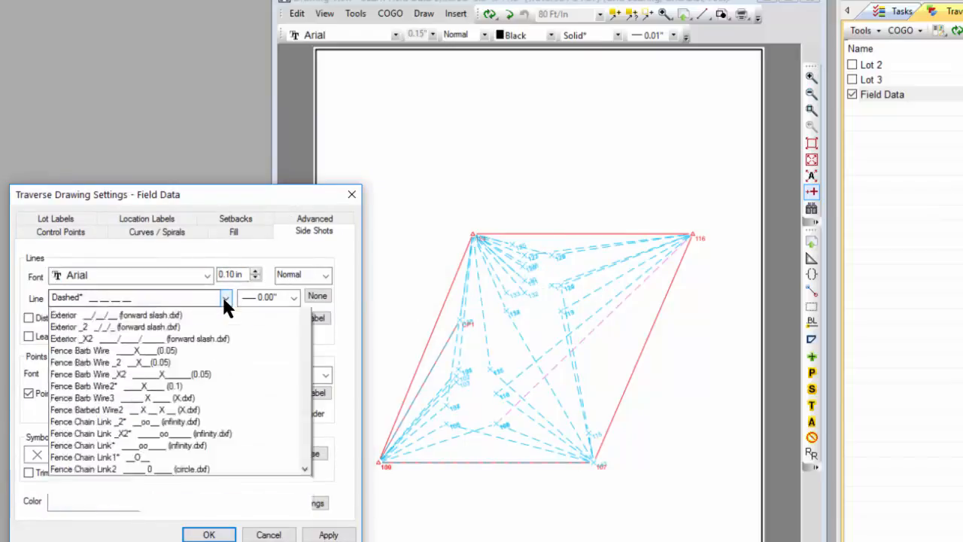
{"action": "left_click", "coordinate": [136, 336]}
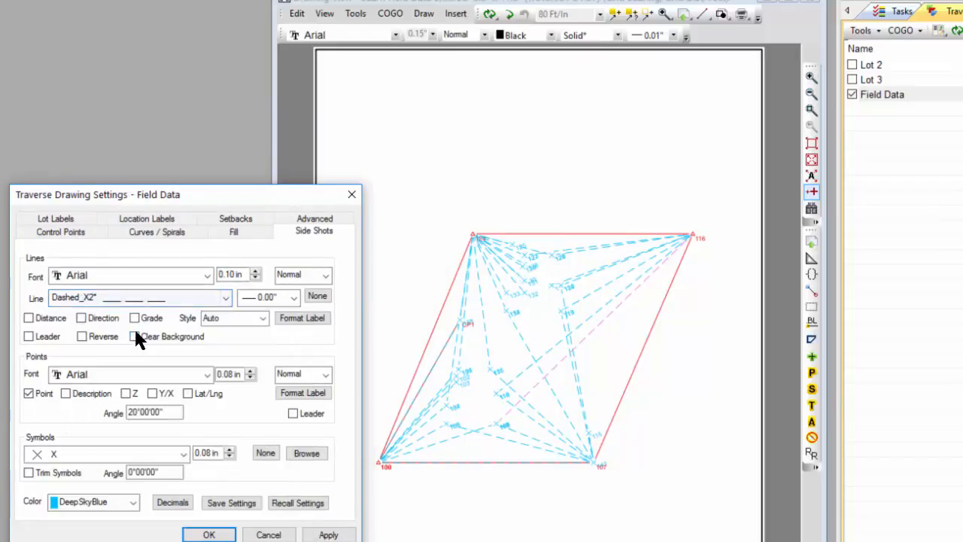
{"action": "left_click", "coordinate": [225, 297]}
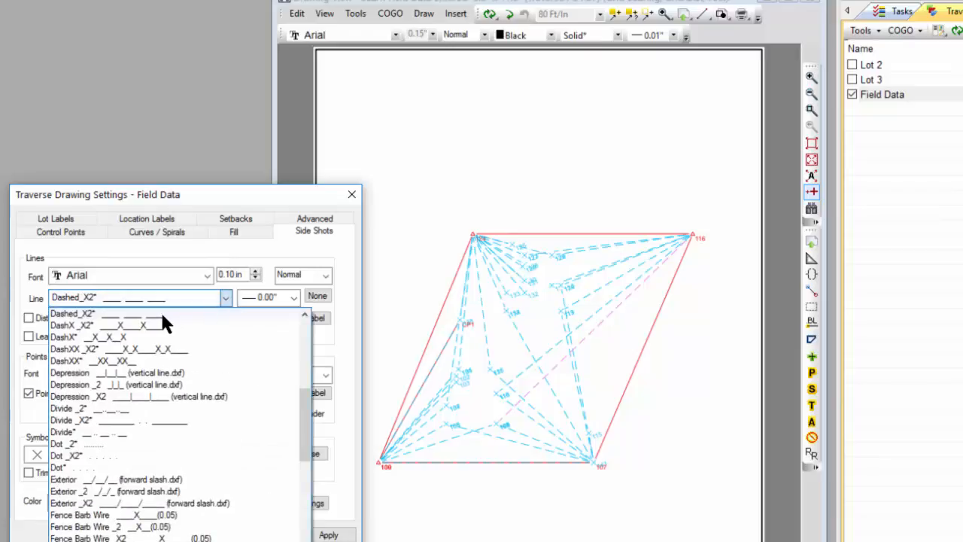
{"action": "scroll", "coordinate": [164, 316], "scroll_direction": "up", "scroll_amount": 1}
{"action": "left_click", "coordinate": [130, 338]}
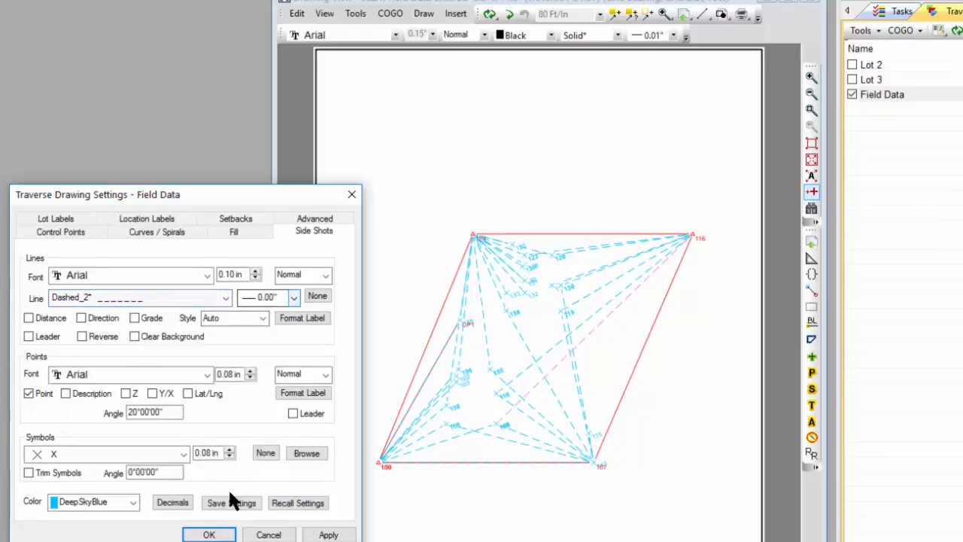
- Color the side shots DarkSeaGreen, apply, and close the drawing settings
{"action": "left_click", "coordinate": [134, 504]}
{"action": "left_click", "coordinate": [135, 504]}
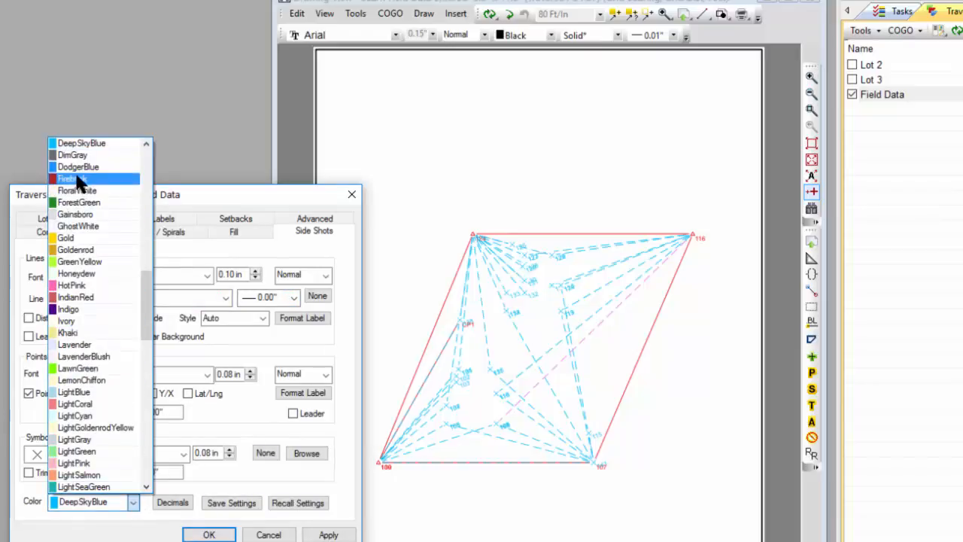
{"action": "scroll", "coordinate": [75, 179], "scroll_direction": "up", "scroll_amount": 1}
{"action": "scroll", "coordinate": [75, 173], "scroll_direction": "up", "scroll_amount": 2}
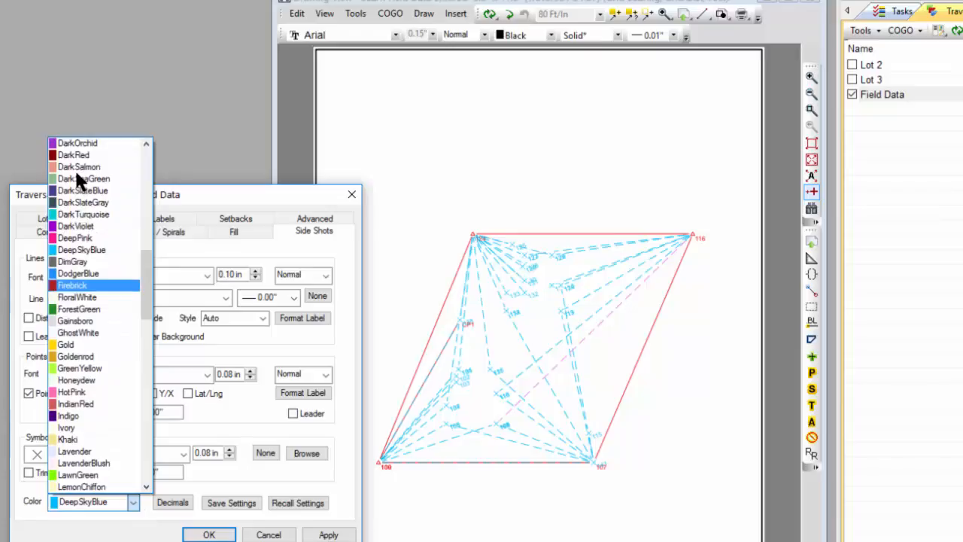
{"action": "left_click", "coordinate": [76, 178]}
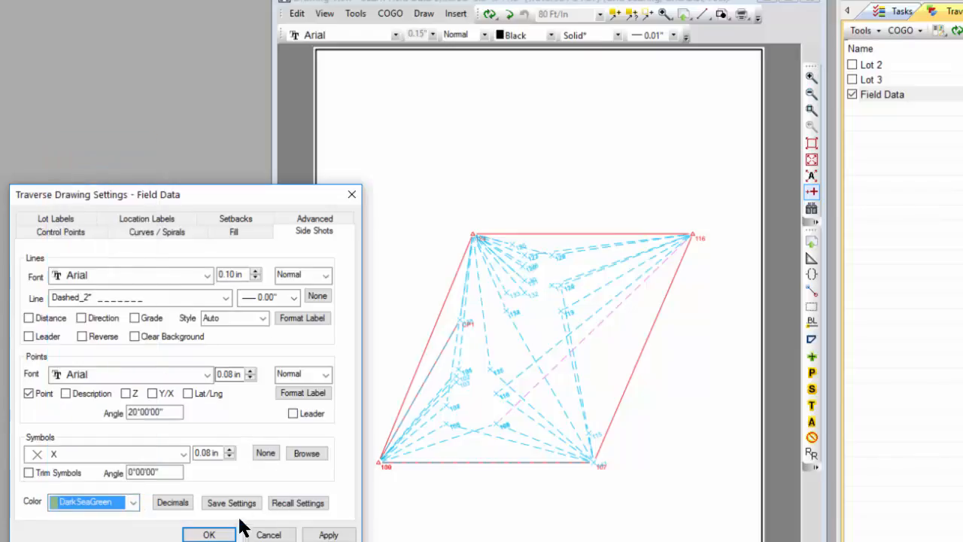
{"action": "left_click", "coordinate": [328, 534]}
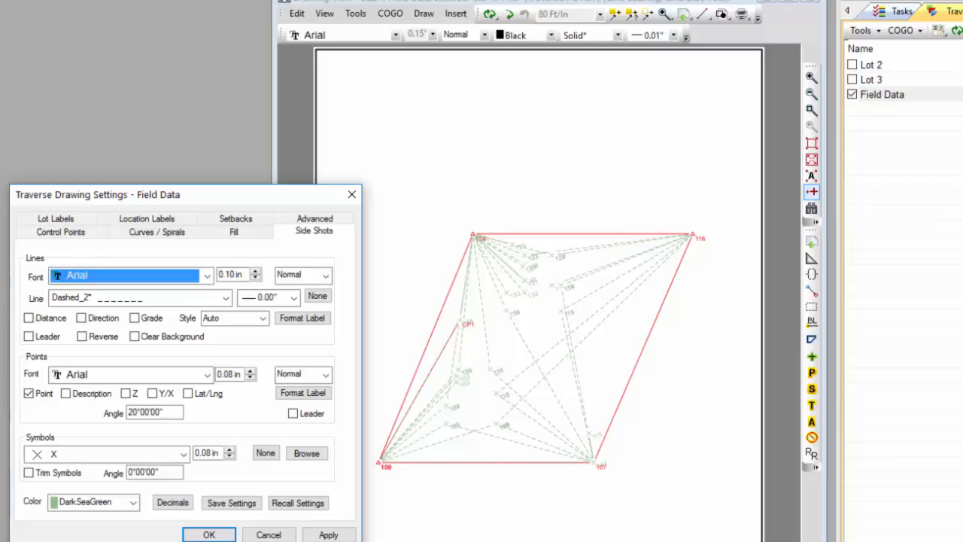
{"action": "left_click", "coordinate": [210, 534]}
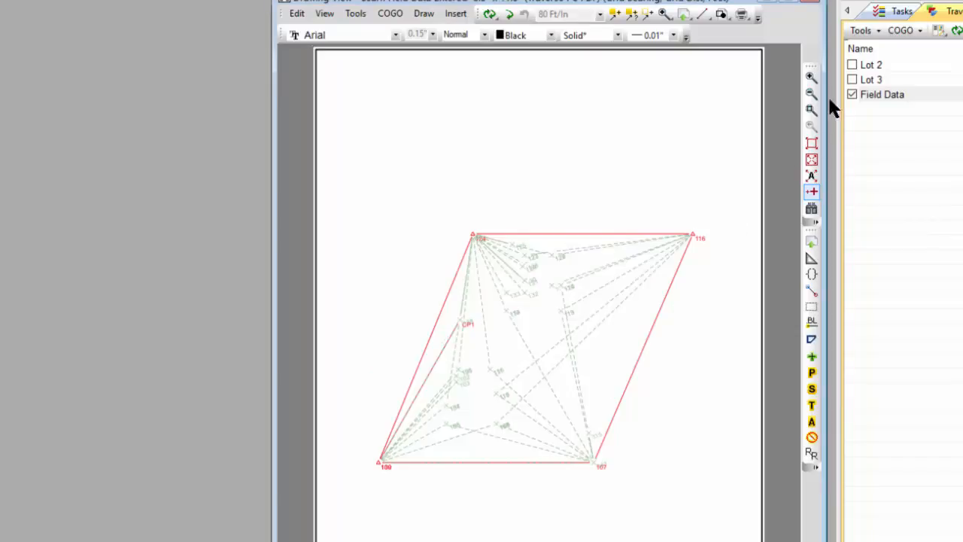
- Show Lot 2 and Lot 3 again and hide the Field Data traverse
{"action": "left_click", "coordinate": [851, 65]}
{"action": "left_click", "coordinate": [852, 79]}
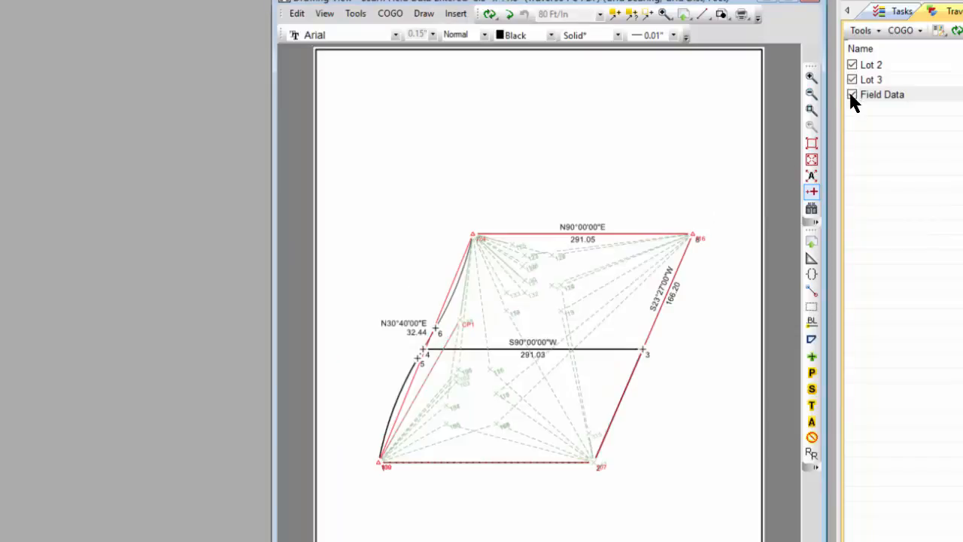
{"action": "left_click", "coordinate": [852, 94]}
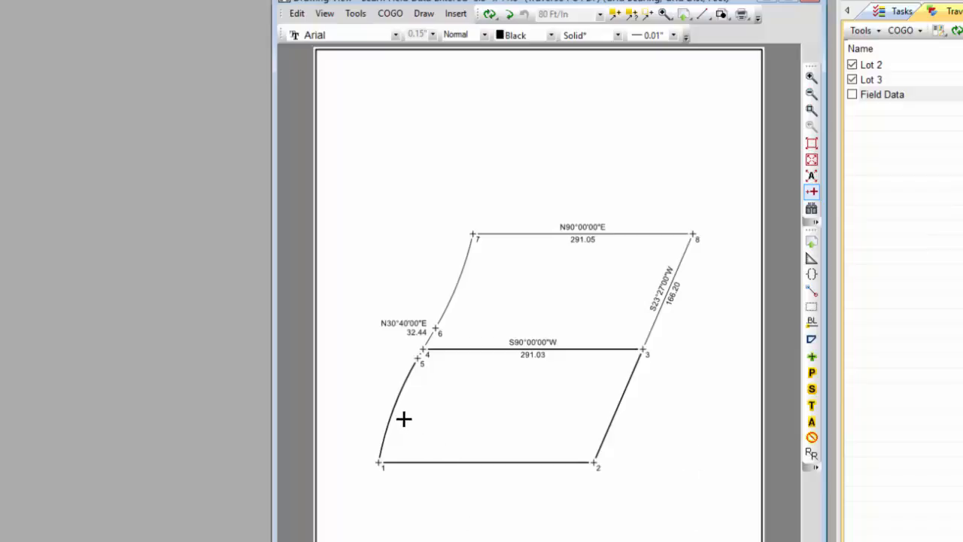
{"action": "mouse_move", "coordinate": [391, 410]}
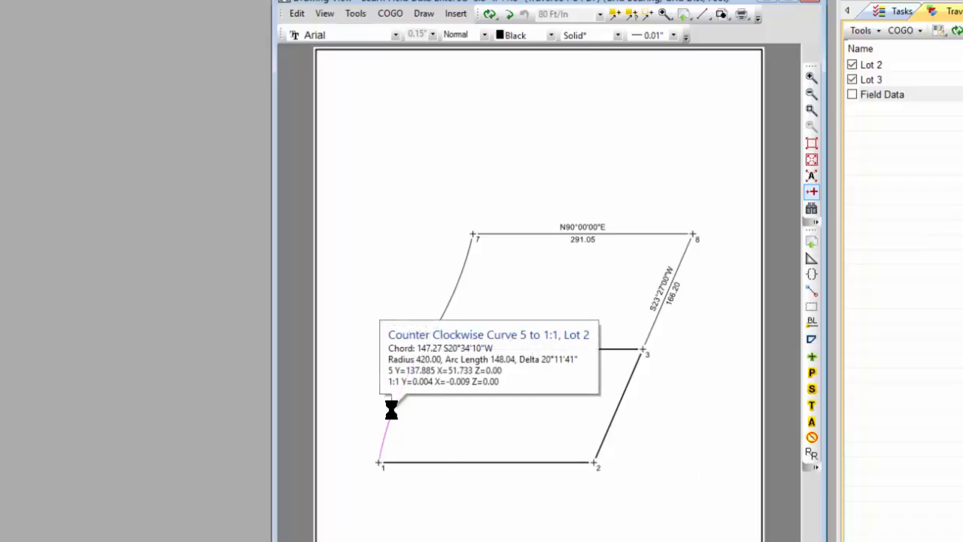
- Open Lot 2's Traverse View from the curve between 5 and 1:1 and bring up COGO
{"action": "right_click", "coordinate": [391, 410]}
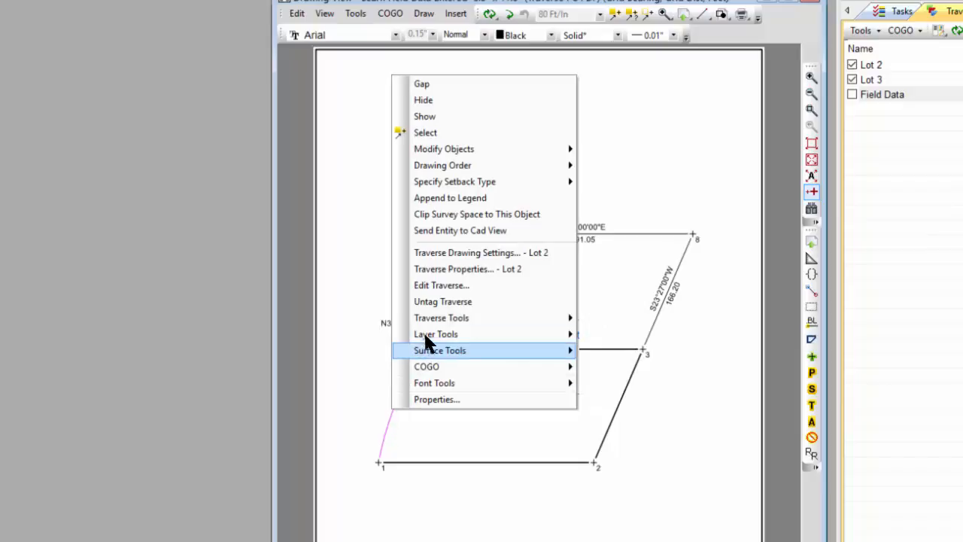
{"action": "left_click", "coordinate": [440, 285]}
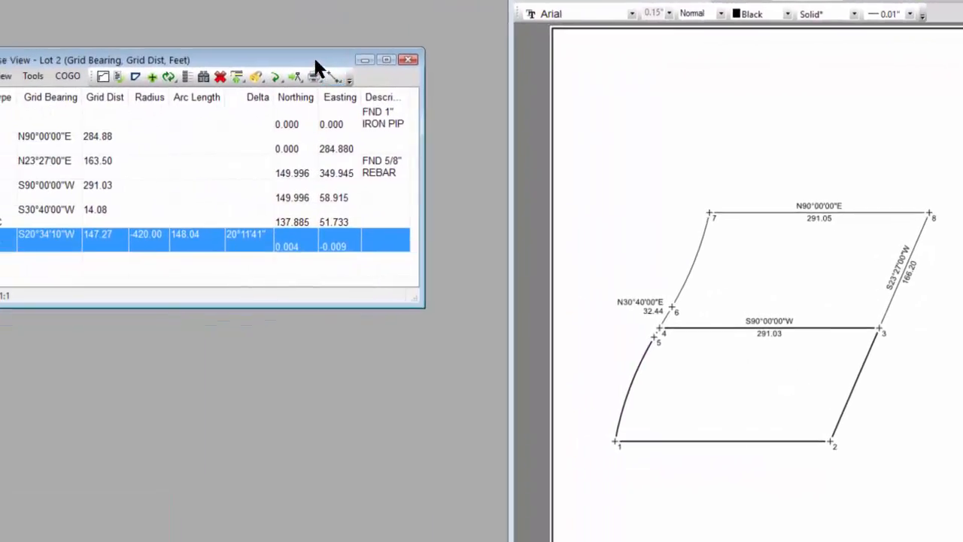
{"action": "left_click_drag", "start_coordinate": [316, 67], "coordinate": [471, 167]}
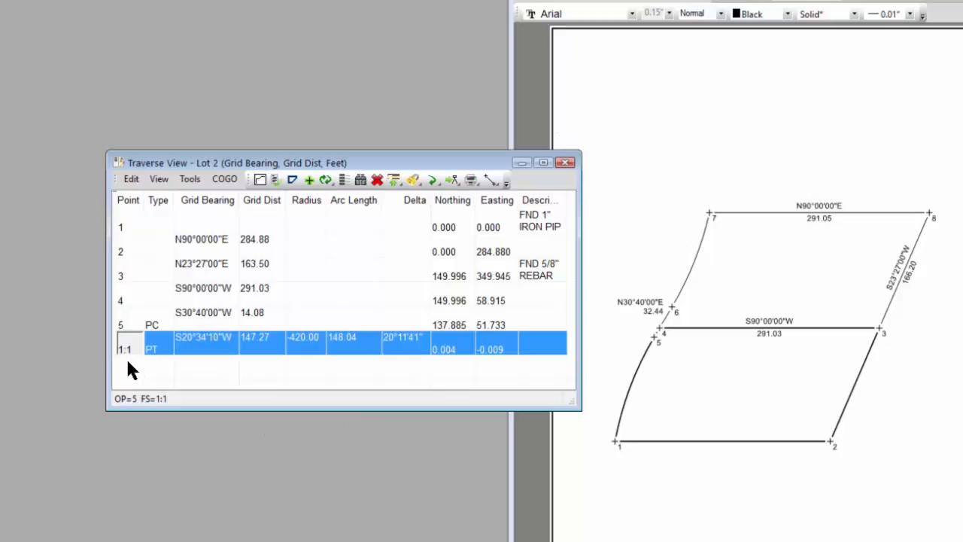
{"action": "left_click", "coordinate": [225, 177]}
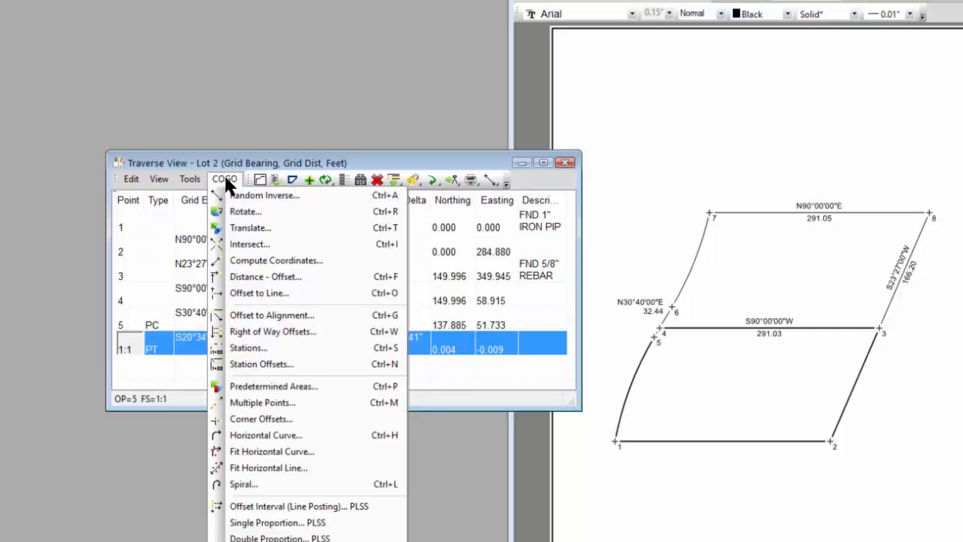
- Compute 4 Multiple Points on the 5–1:1 arc, creating 1:1-1 to 1:1-4, and compact rows
{"action": "left_click", "coordinate": [307, 402]}
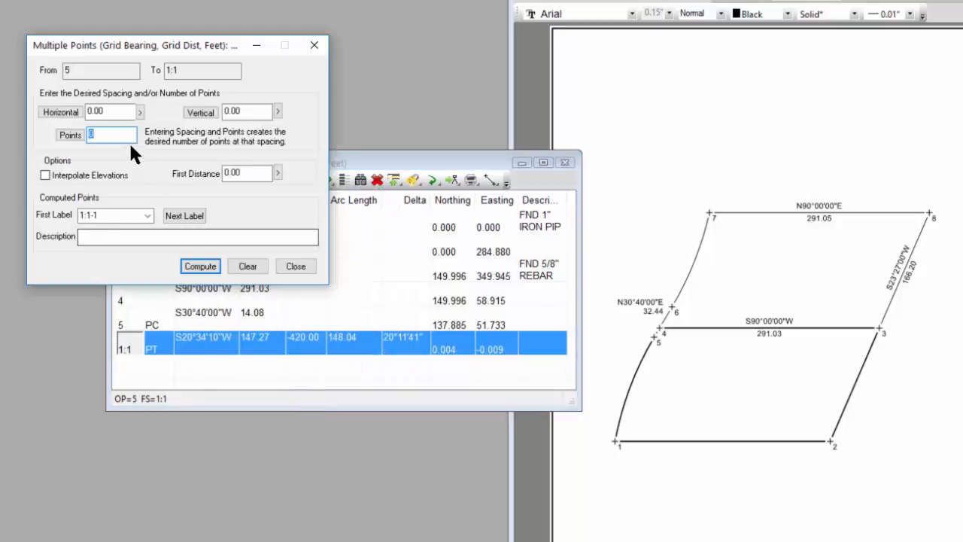
{"action": "type", "text": "4"}
{"action": "key", "text": "Tab"}
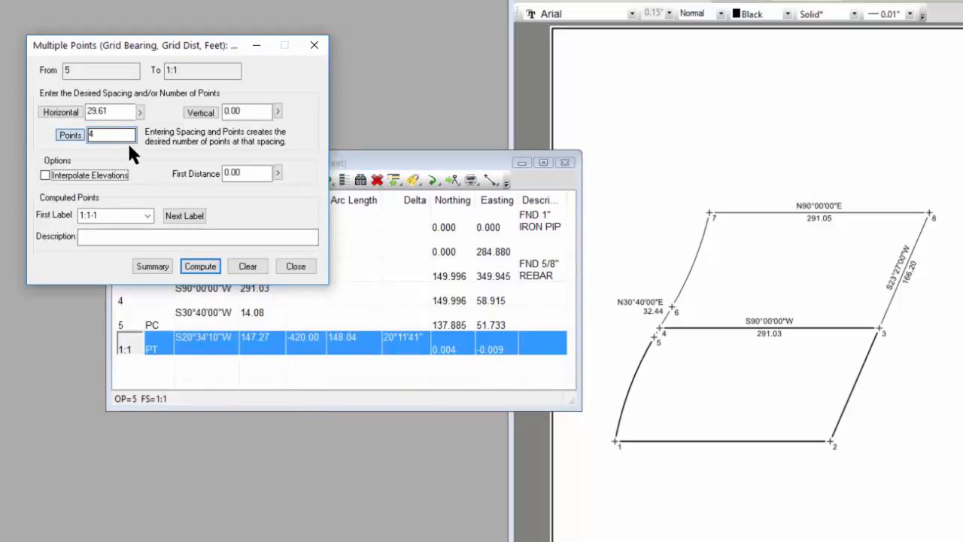
{"action": "left_click", "coordinate": [200, 266]}
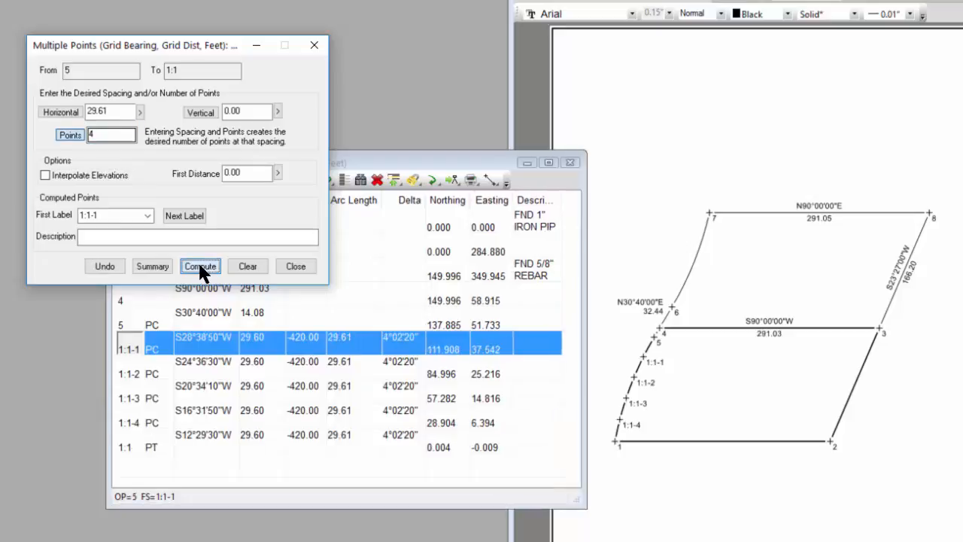
{"action": "left_click", "coordinate": [297, 265]}
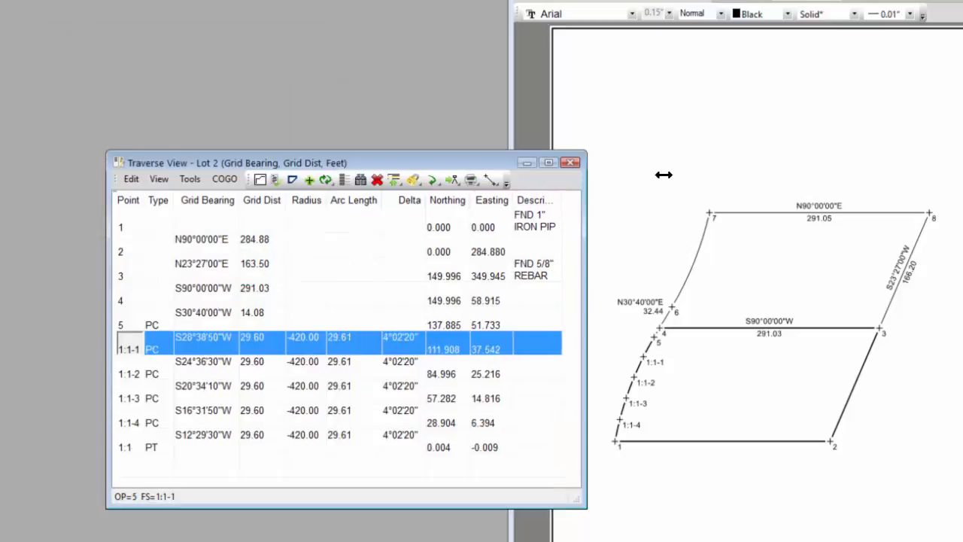
{"action": "left_click", "coordinate": [343, 179]}
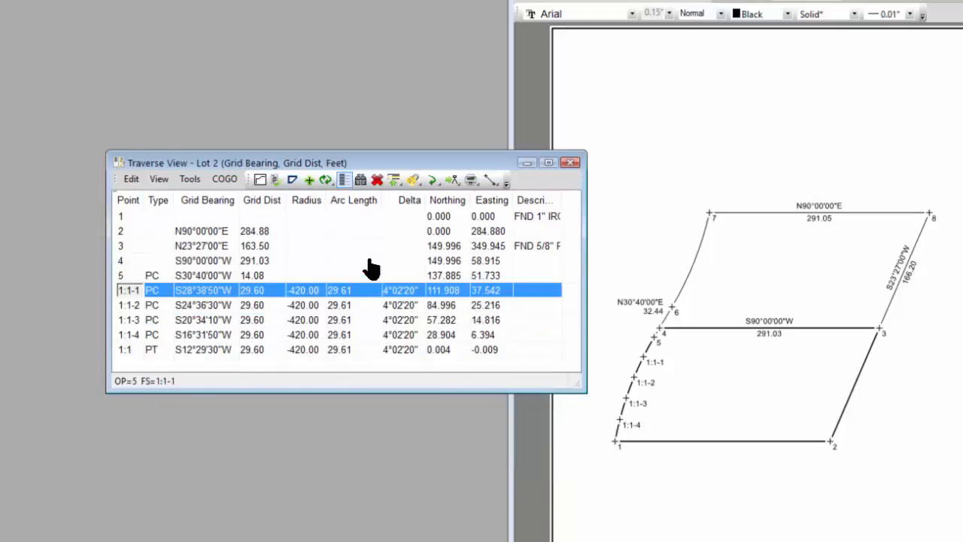